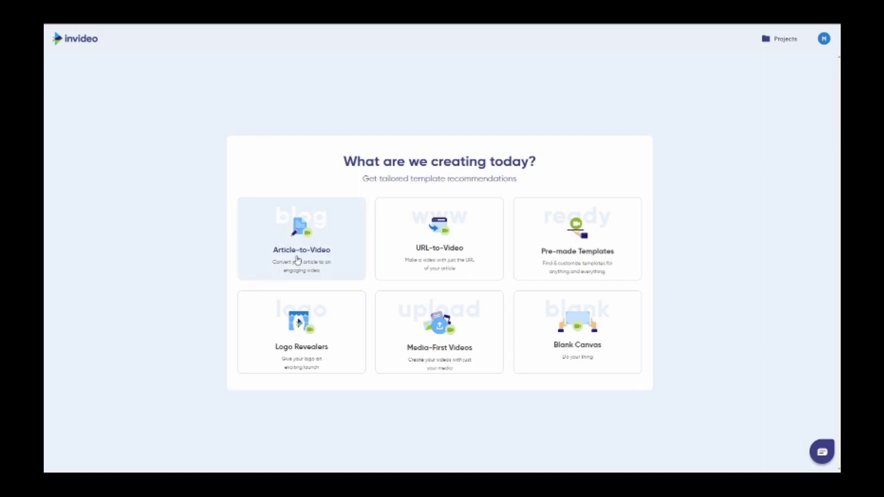
Start an article-to-video project using the wide (16:9) History Black and White story template
click(297, 258)
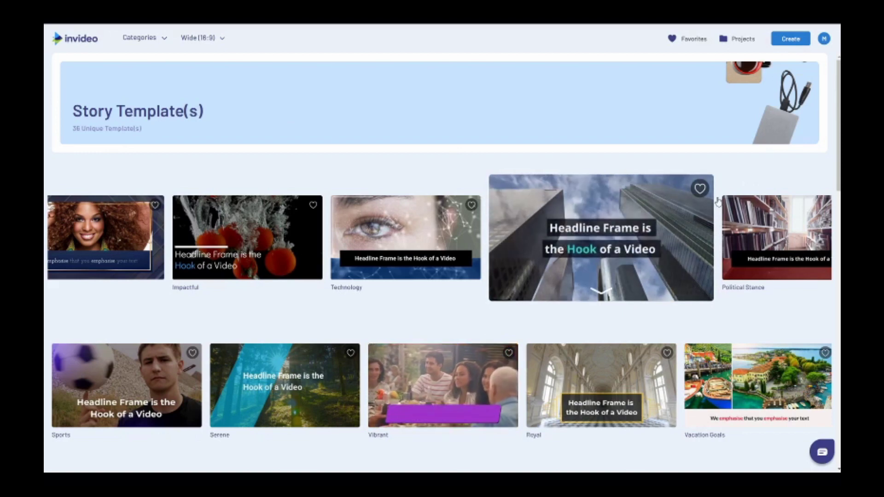
scroll(810, 177, down, 2)
scroll(442, 262, down, 1)
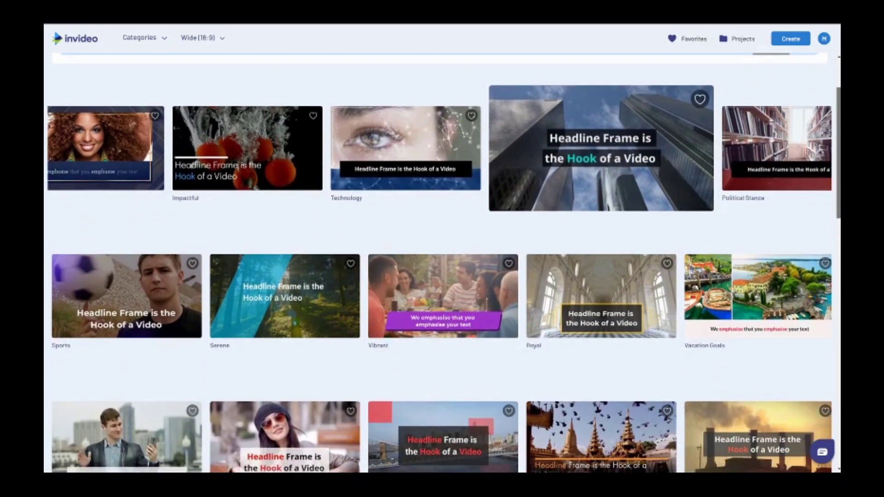
scroll(442, 262, down, 3)
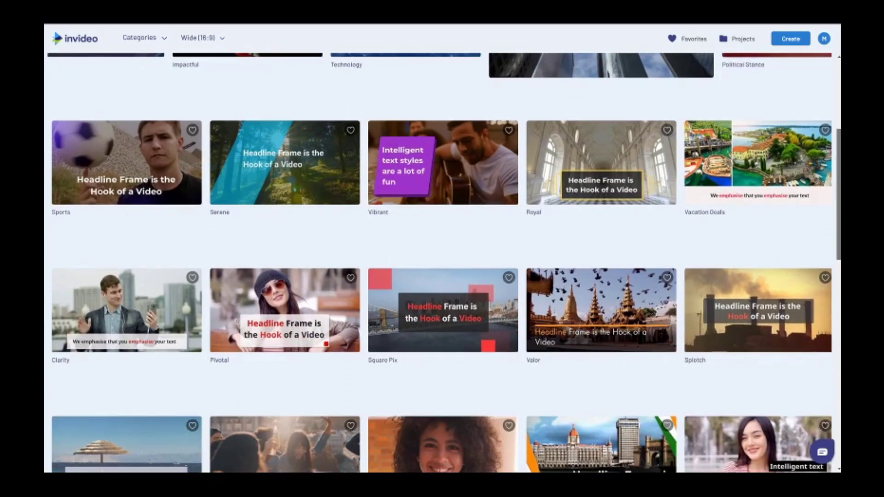
scroll(442, 263, down, 7)
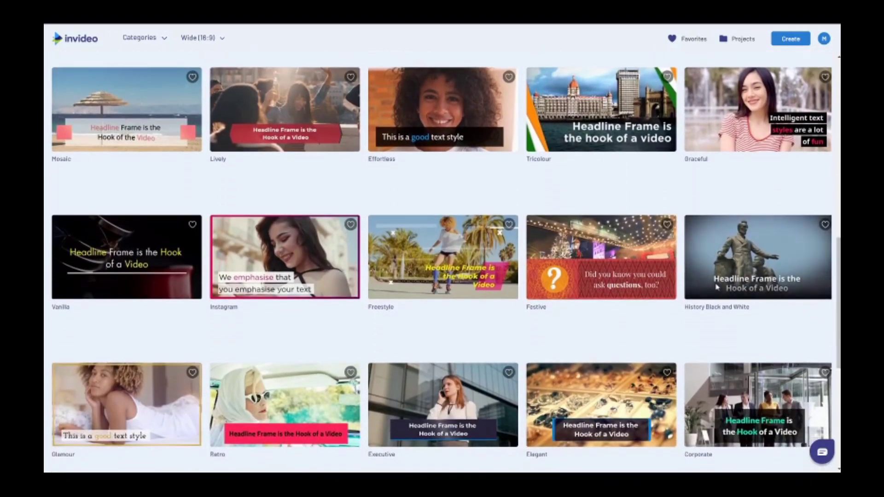
mouse_move(723, 271)
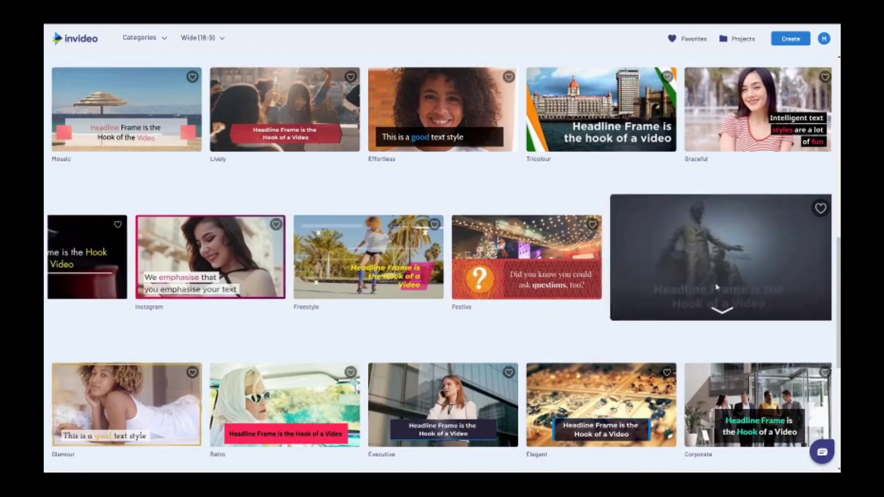
click(725, 253)
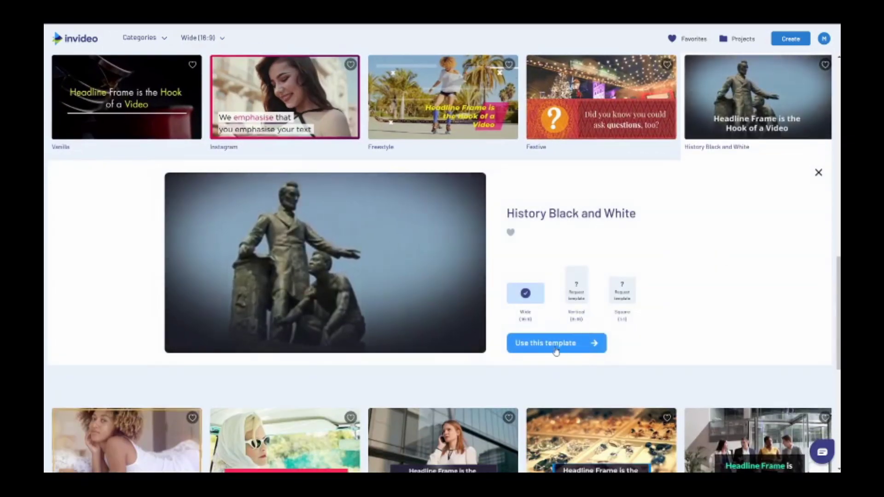
click(553, 350)
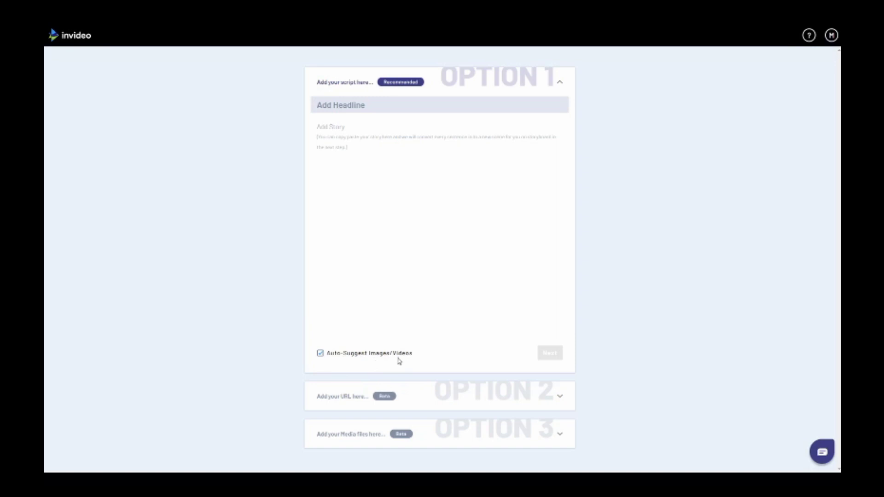
Disable Auto-Suggest Images/Videos and paste the headline "She's the key to defeating a great evil... if she can find her sisters before it's too late."
click(320, 354)
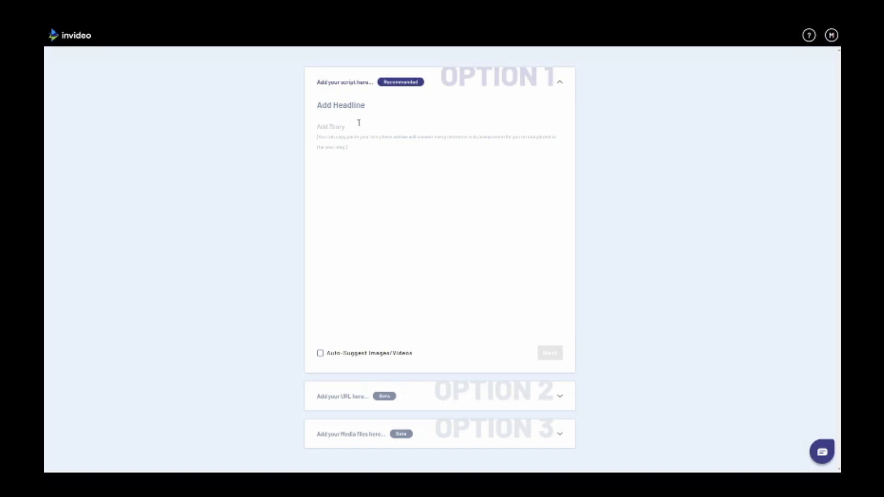
click(350, 106)
right_click(350, 106)
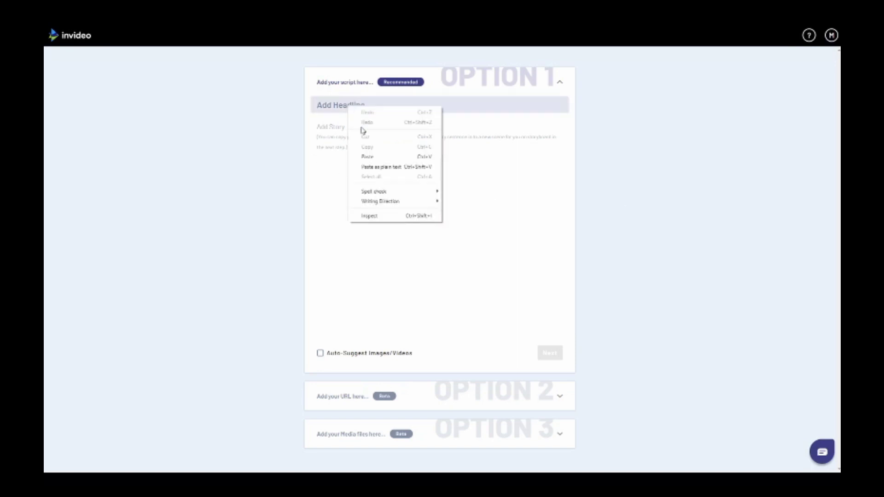
click(377, 155)
key(Home)
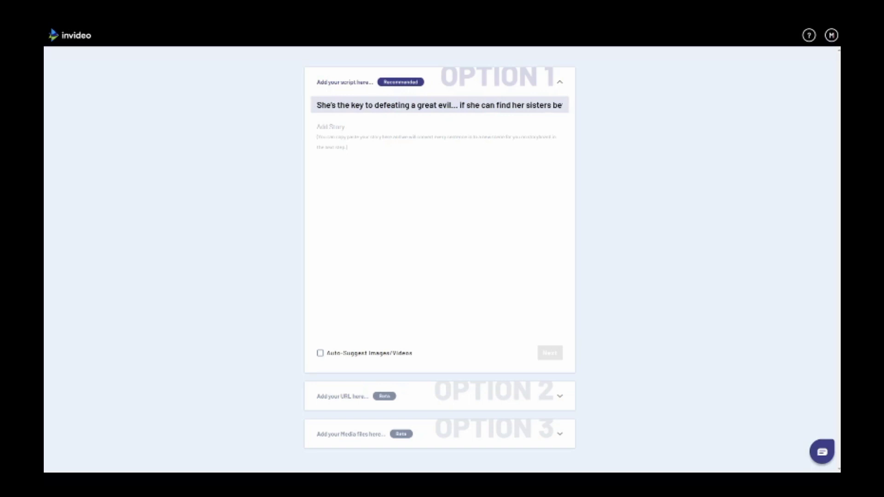
Paste the twelve-line story beginning "Centuries ago" below the headline and continue to the storyboard
click(318, 128)
right_click(319, 128)
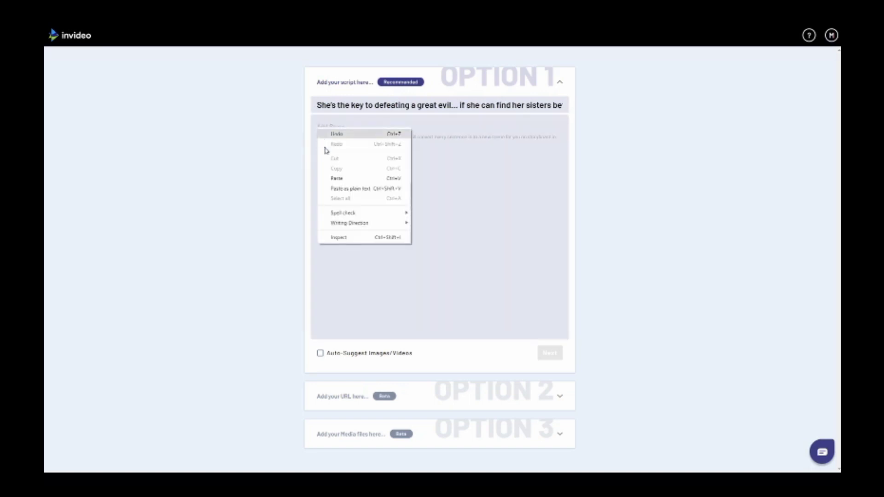
click(336, 178)
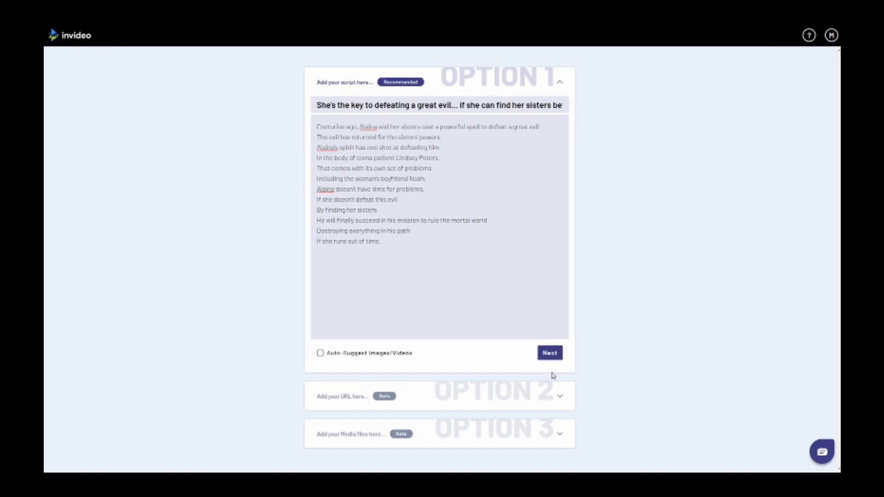
click(548, 354)
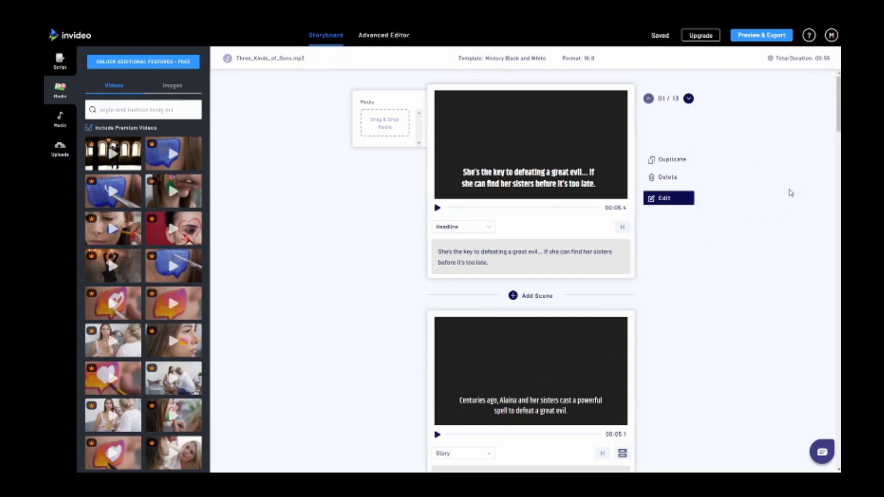
Add the uploaded image of a woman silhouetted in a field at sunset to the headline scene
drag(835, 127, 833, 163)
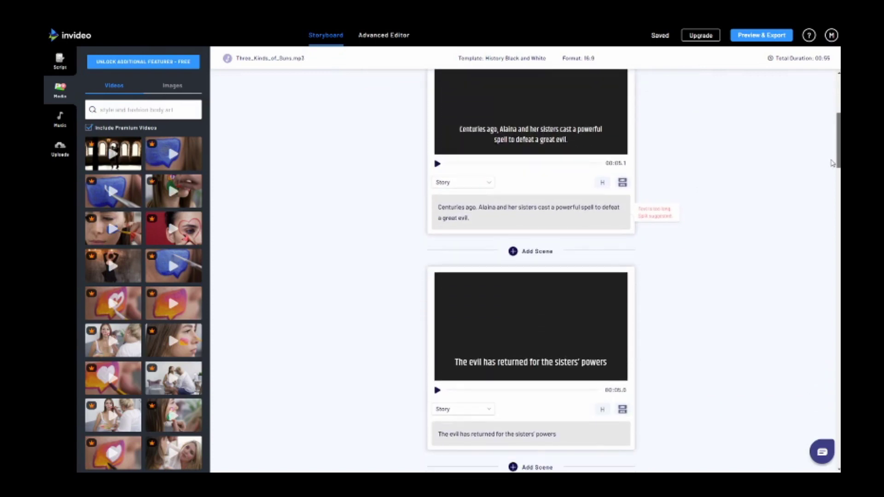
mouse_move(592, 237)
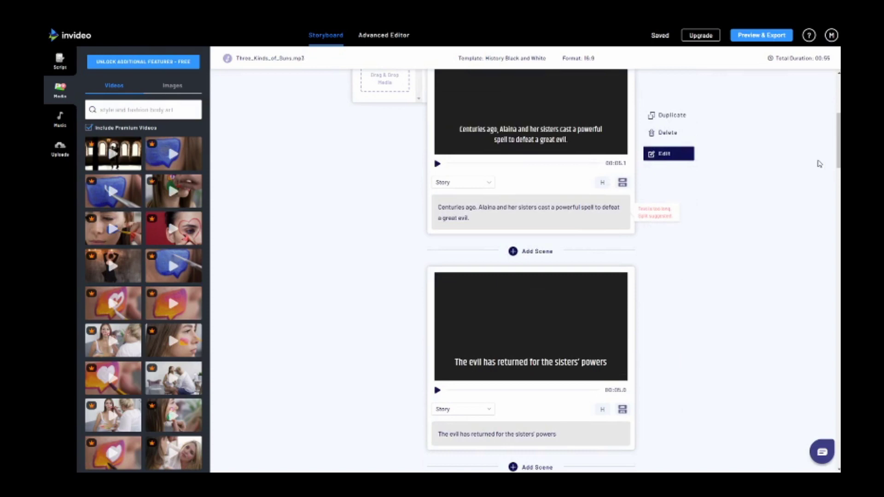
drag(838, 164, 837, 422)
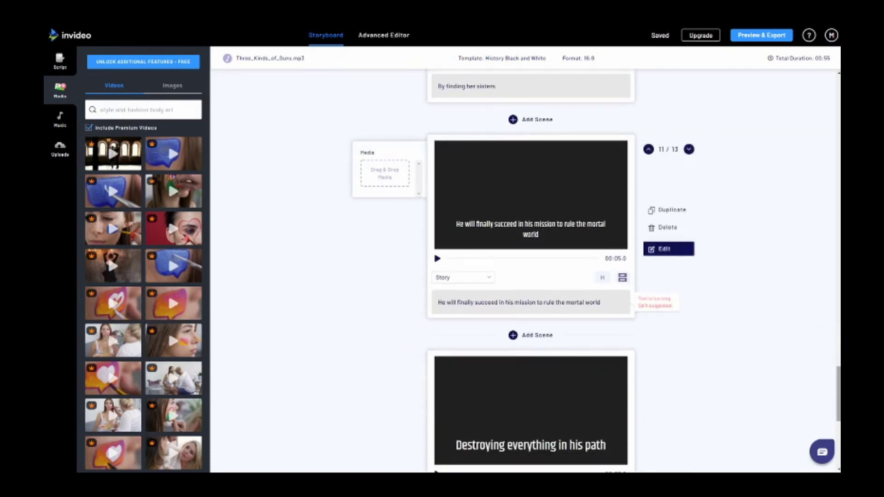
drag(838, 369, 819, 85)
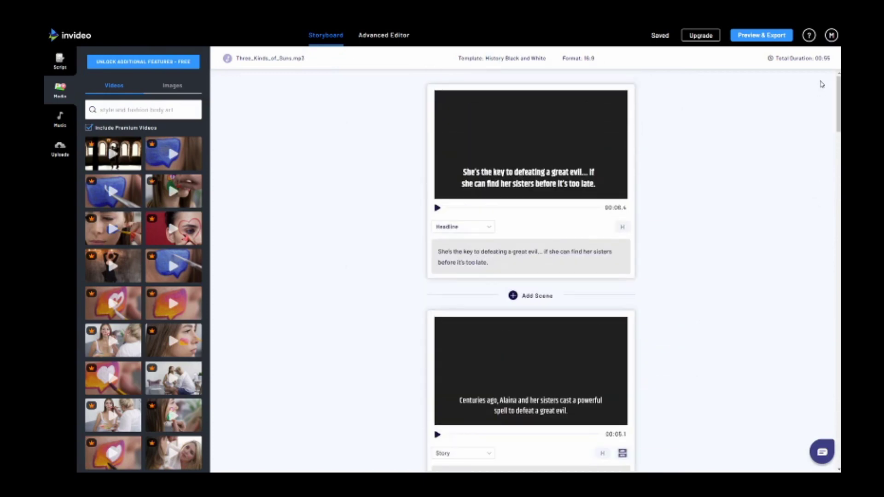
click(58, 155)
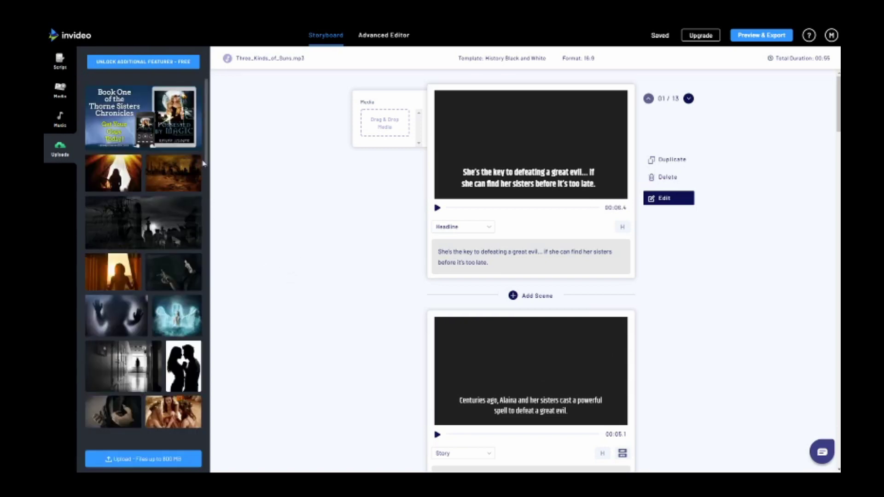
drag(205, 165, 219, 215)
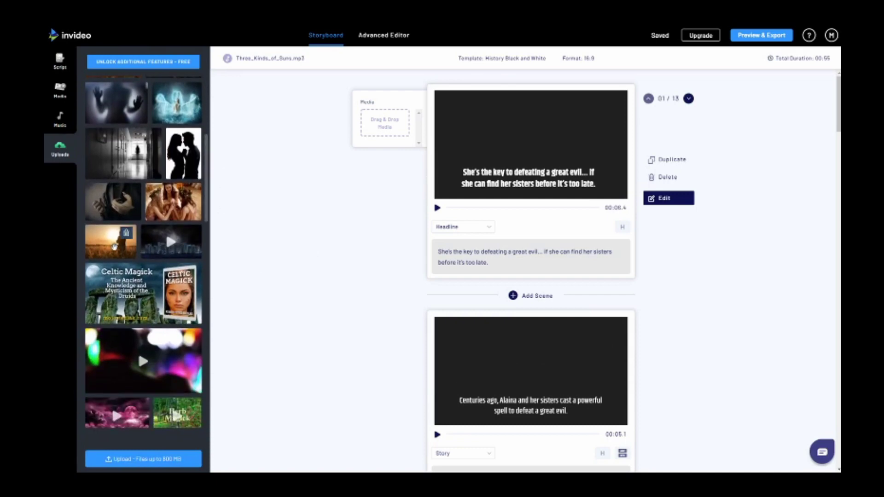
drag(114, 247, 388, 130)
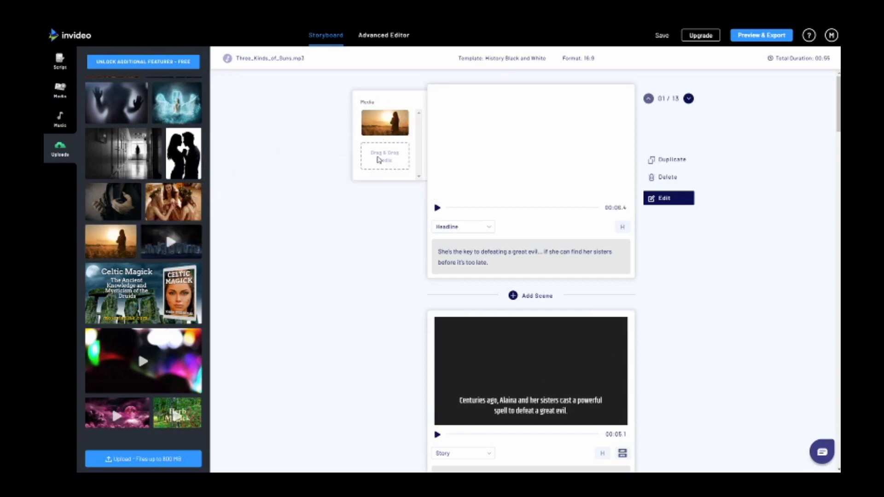
Add uploaded images to scenes 2 to 5, including the flower-crowned women, the clutching hands and the hospital corridor
scroll(594, 275, down, 9)
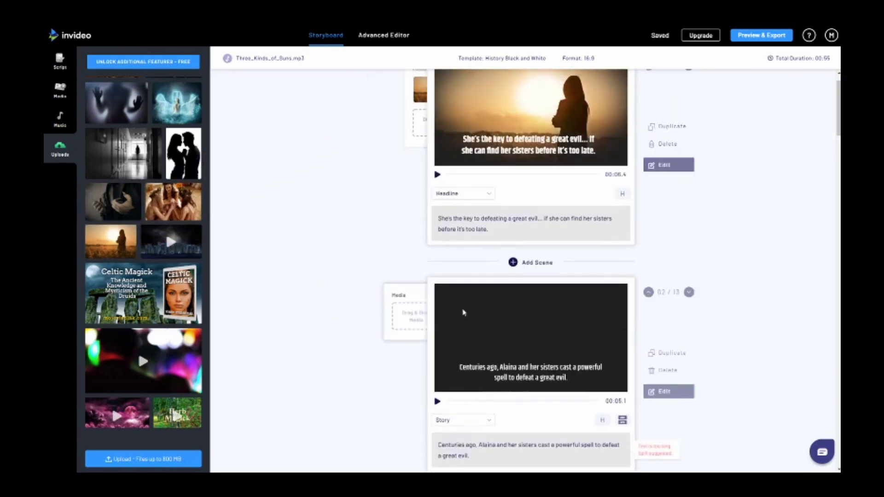
scroll(310, 239, up, 1)
scroll(416, 245, down, 8)
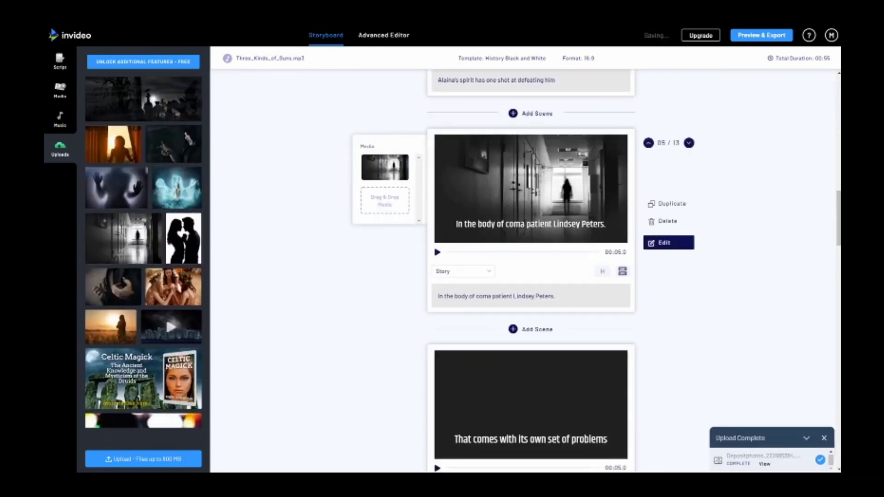
scroll(607, 313, down, 5)
scroll(184, 322, down, 1)
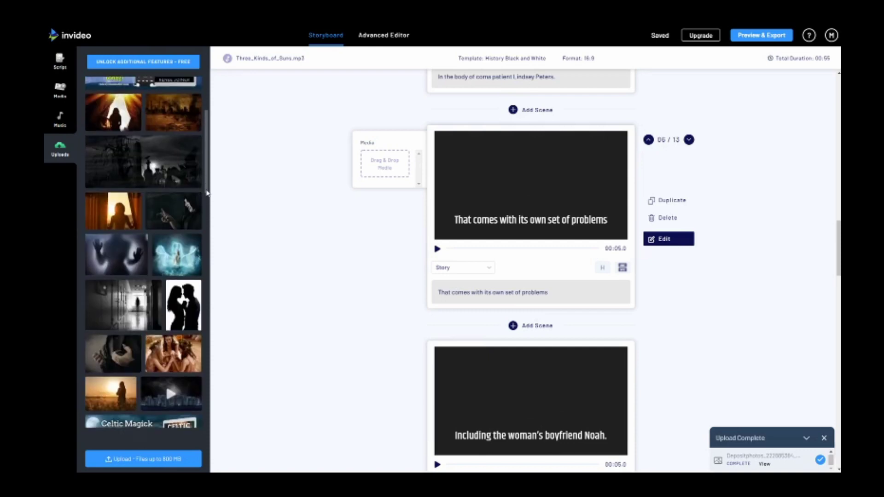
Add uploaded images to scenes 6 to 10, including the woman between glowing curtains, the couple's silhouette and the silhouette at the curtained window
scroll(368, 323, down, 10)
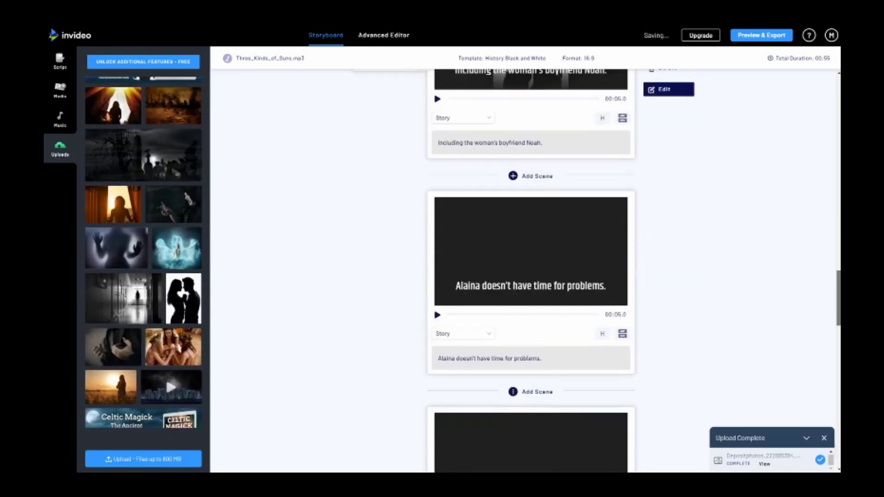
scroll(143, 276, down, 5)
drag(193, 108, 385, 226)
scroll(308, 221, down, 2)
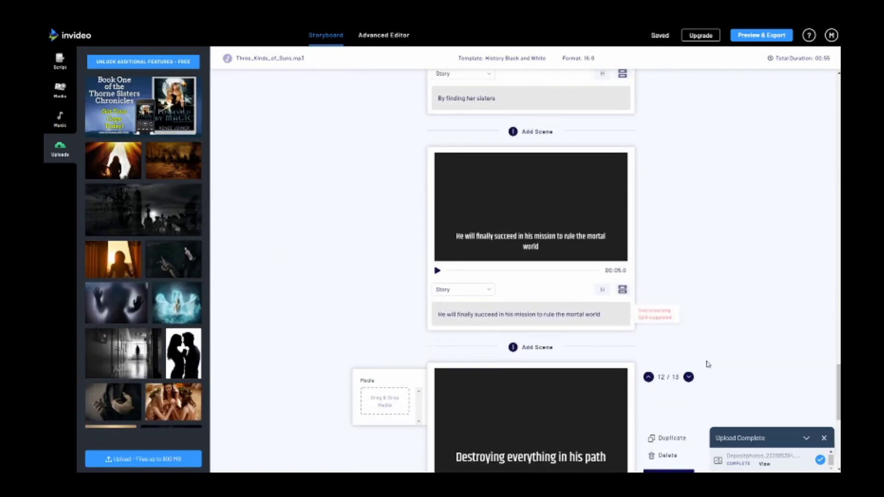
Add the graveyard image to scene 11, the burning city to scene 12 and the hooded woman to scene 13
drag(192, 198, 385, 184)
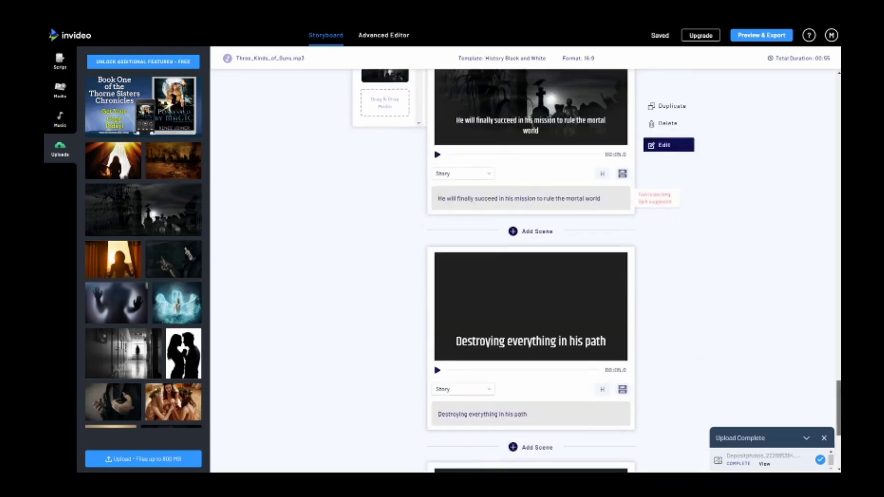
drag(174, 160, 385, 276)
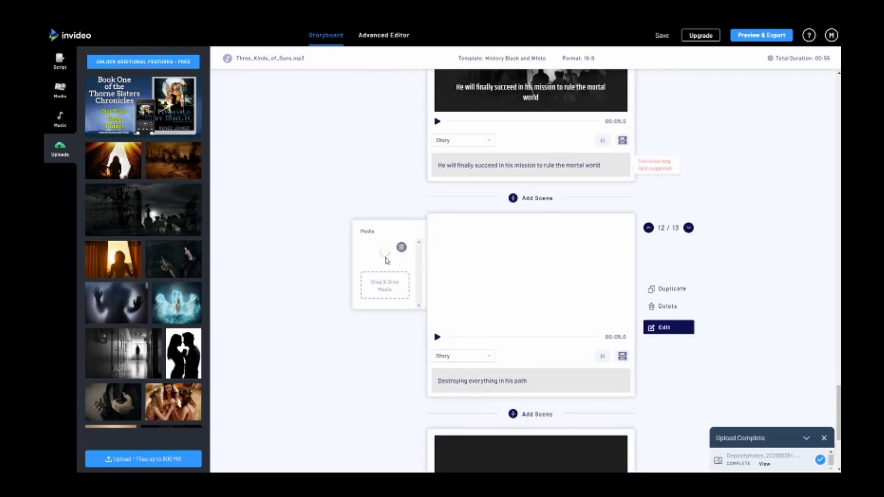
drag(100, 106, 385, 279)
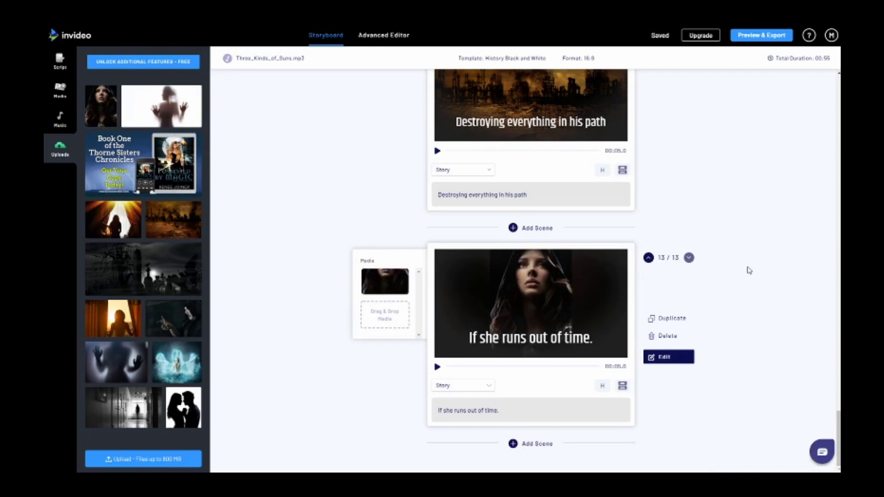
Add a scene after the last one and fill it with the "Book One of the Thorne Sisters Chronicles" banner
click(512, 445)
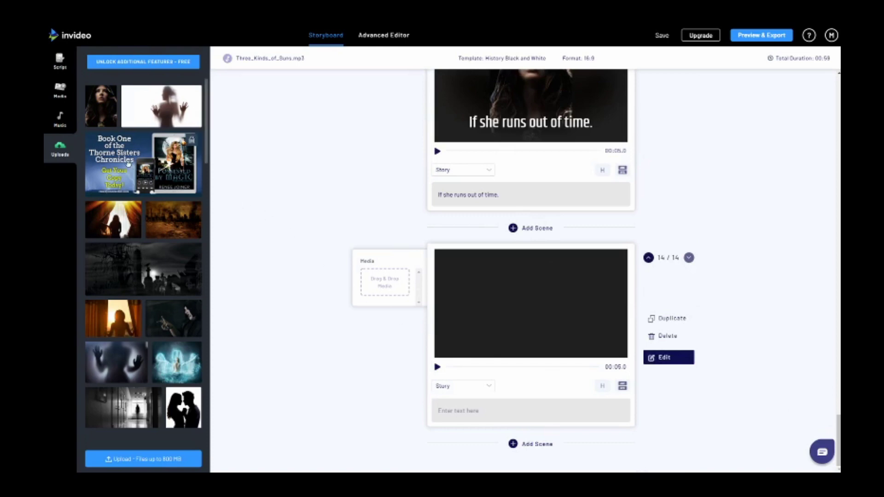
drag(129, 164, 355, 283)
drag(128, 168, 361, 282)
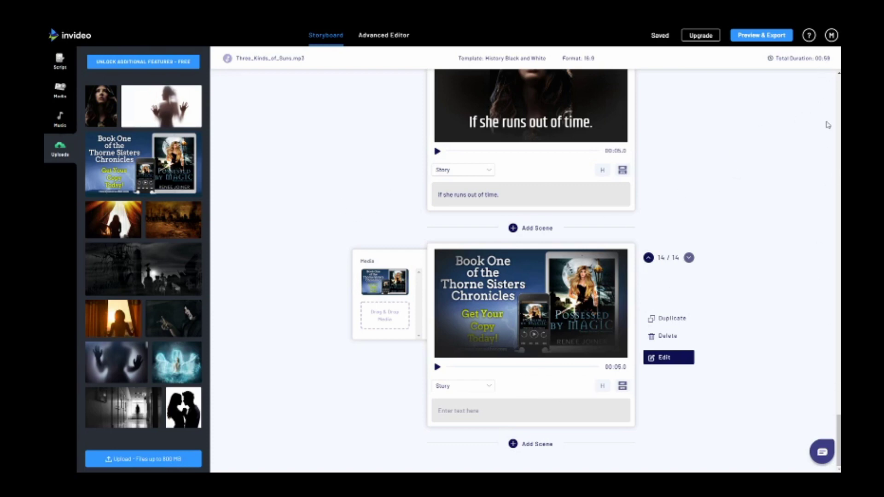
Review the images and captions across the storyboard from the final scene back to the headline scene
scroll(531, 272, up, 7)
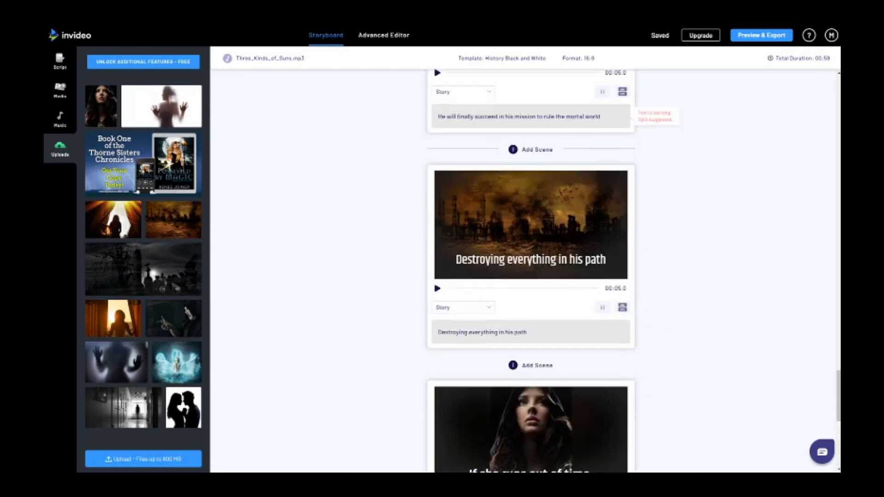
scroll(531, 272, up, 20)
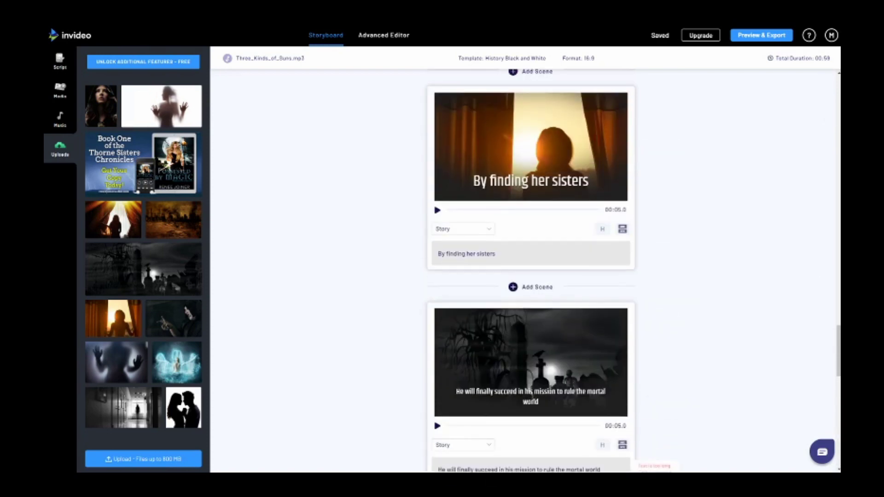
scroll(531, 271, up, 8)
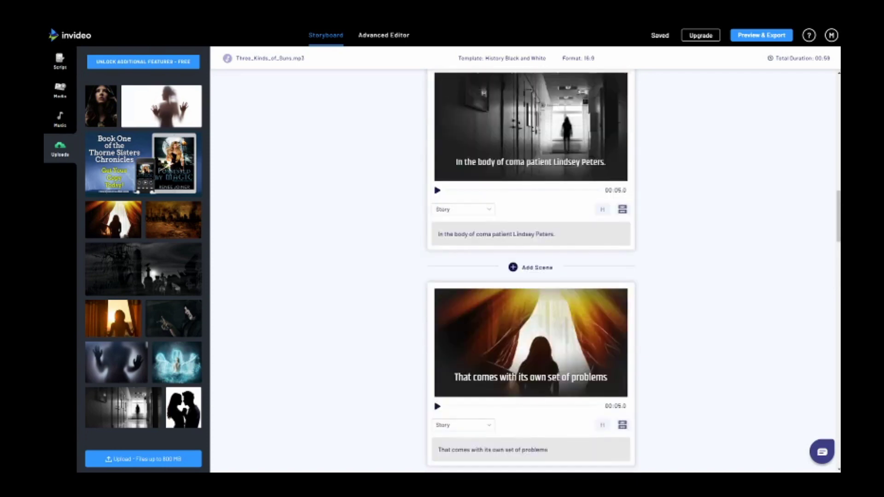
scroll(530, 272, up, 15)
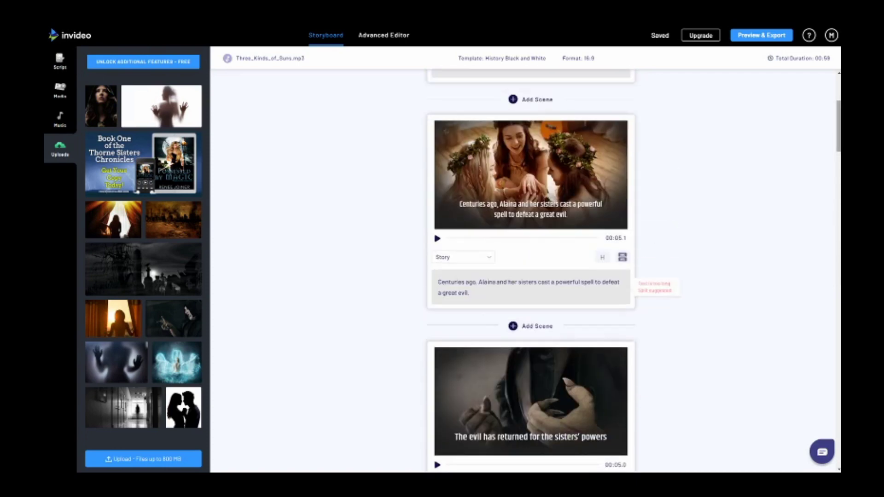
drag(839, 122, 836, 93)
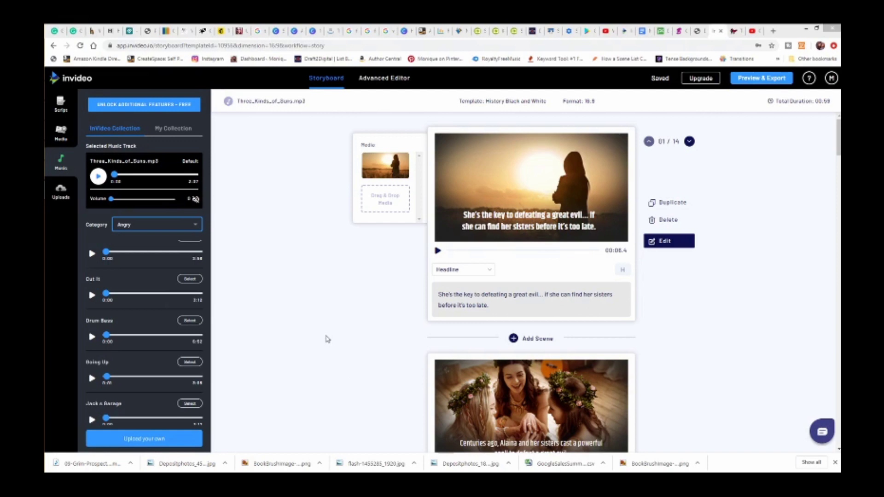
Upload the 09-Grim-Prospects-FULL-SM475 audio file and select it as the trailer's music track
click(144, 439)
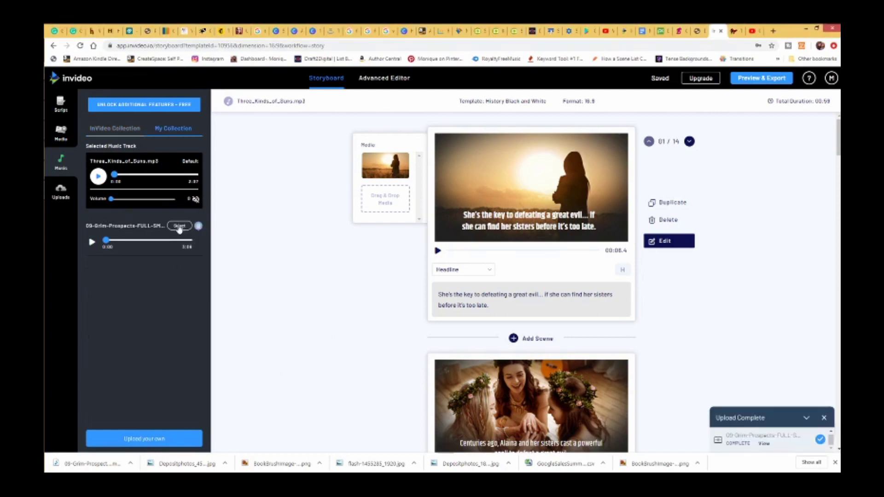
click(179, 226)
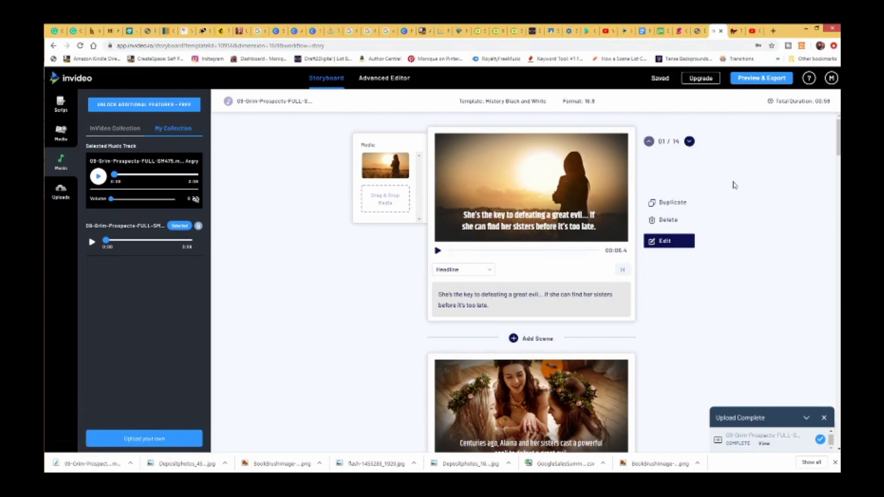
Preview the full trailer, then look through the storyboard scenes and return to the headline scene
click(761, 79)
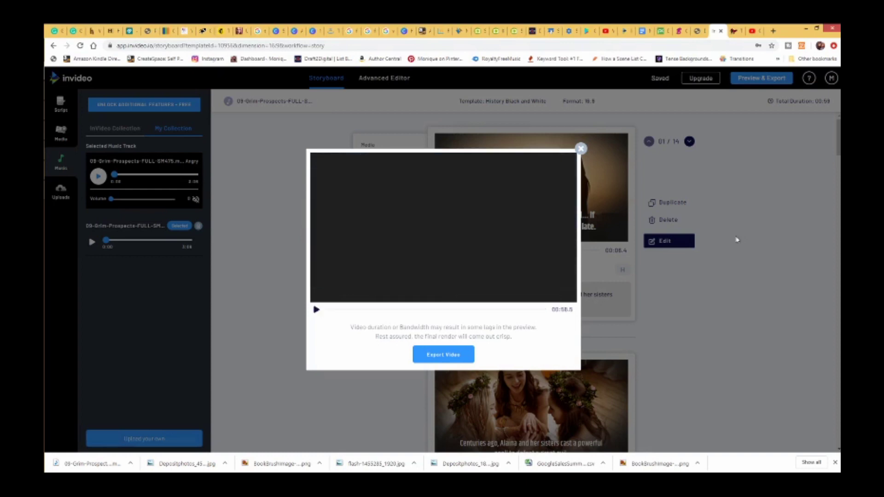
click(581, 149)
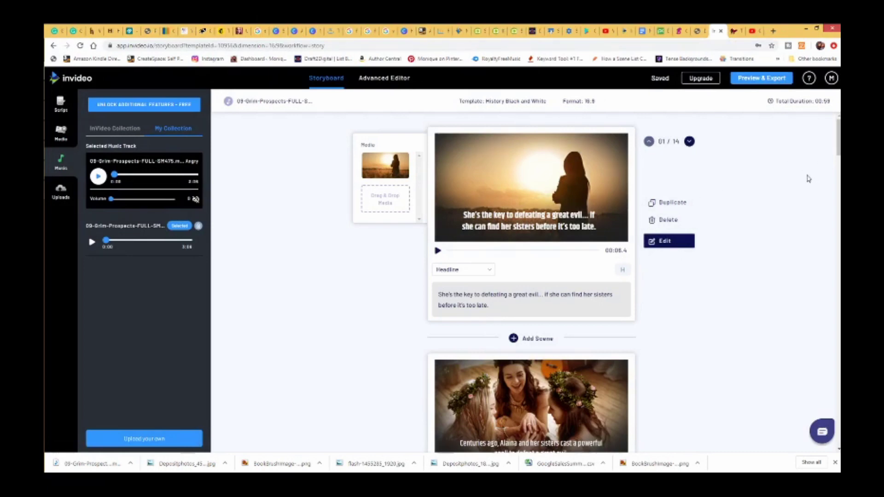
scroll(834, 235, down, 12)
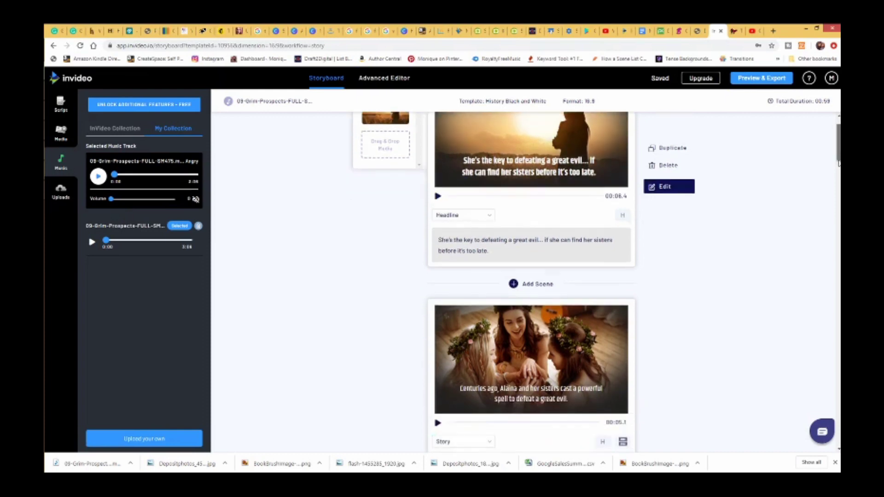
scroll(829, 248, down, 5)
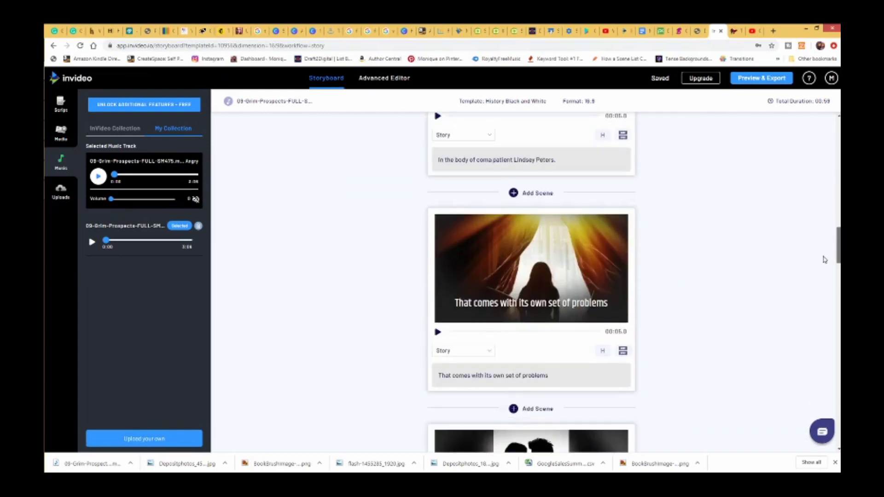
scroll(811, 290, down, 10)
scroll(778, 364, up, 20)
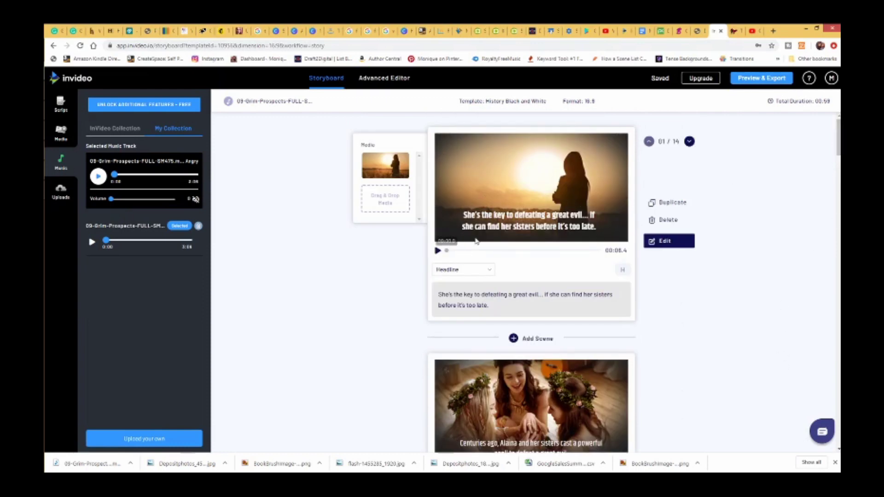
Turn off the scene overlays on the final Thorne Sisters Chronicles banner scene and return to the storyboard
drag(840, 152, 838, 446)
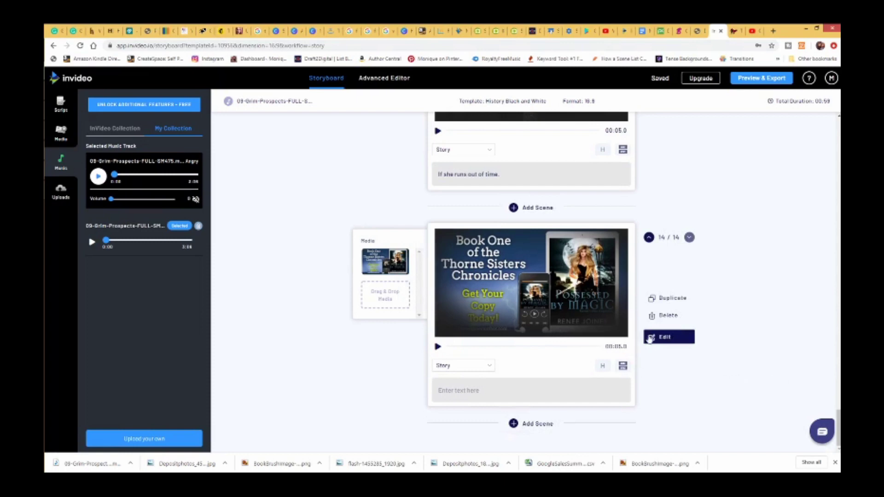
click(669, 339)
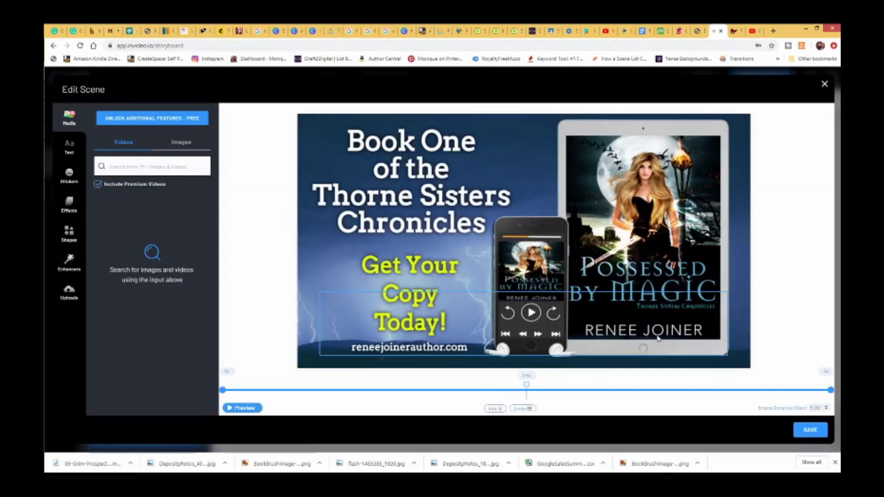
click(665, 341)
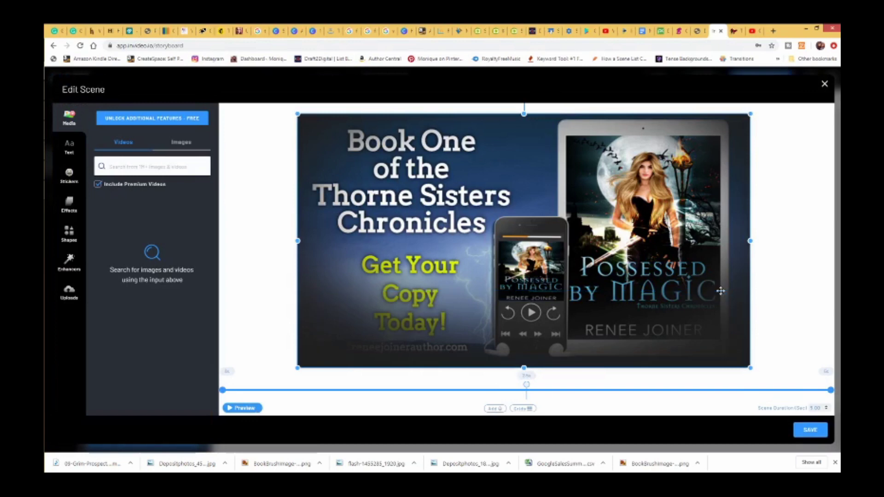
click(525, 200)
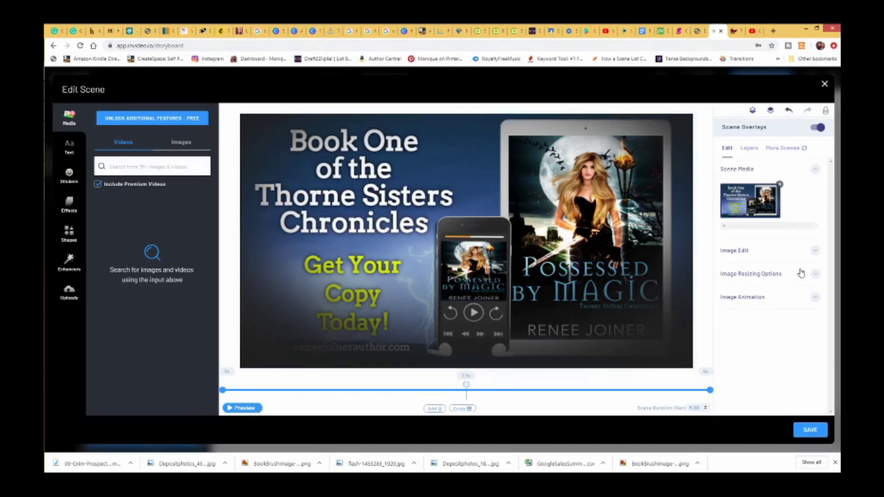
click(749, 149)
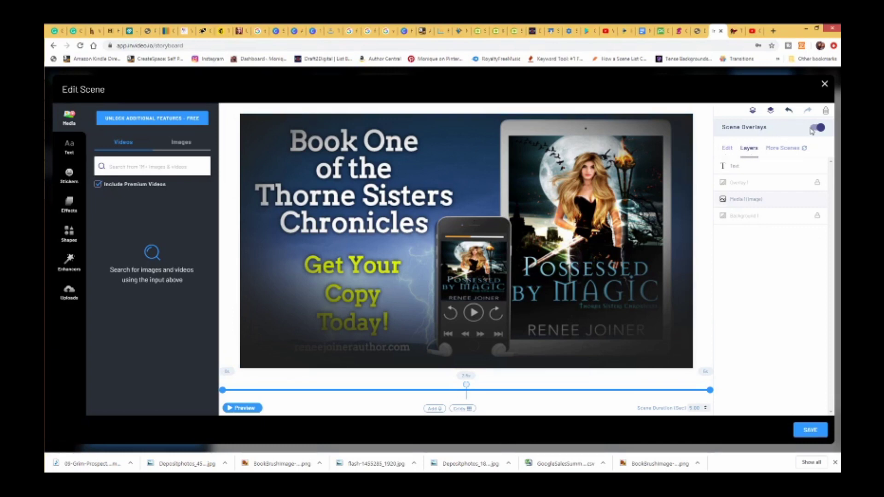
key(Escape)
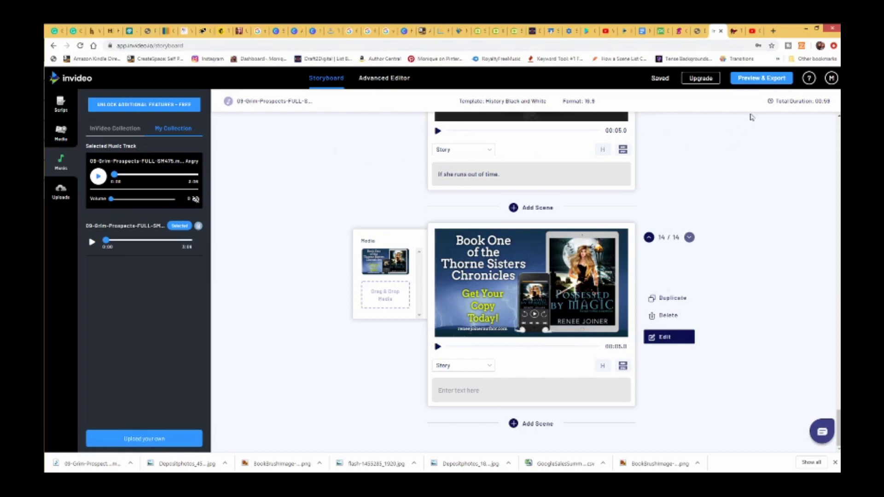
Preview the finished trailer and start exporting the video
click(752, 79)
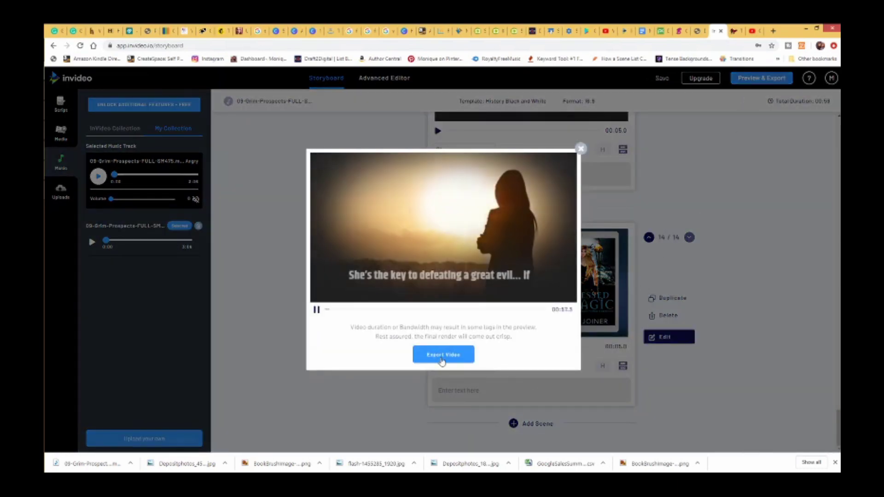
click(442, 356)
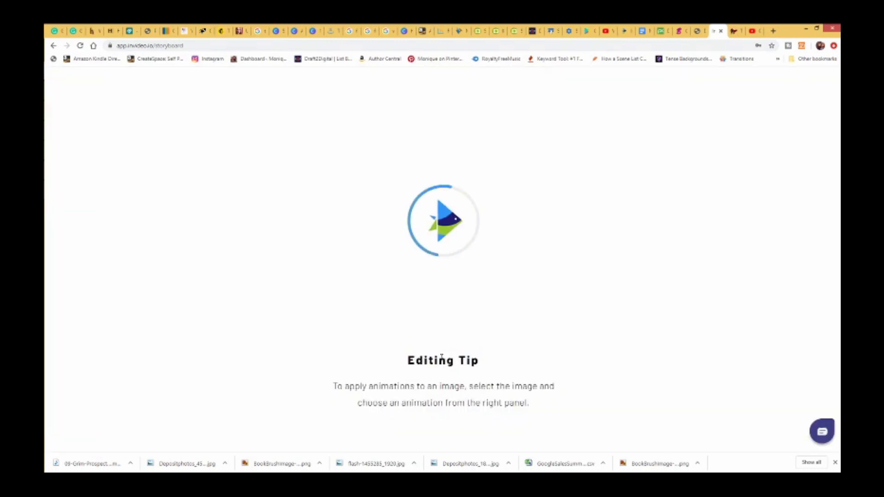